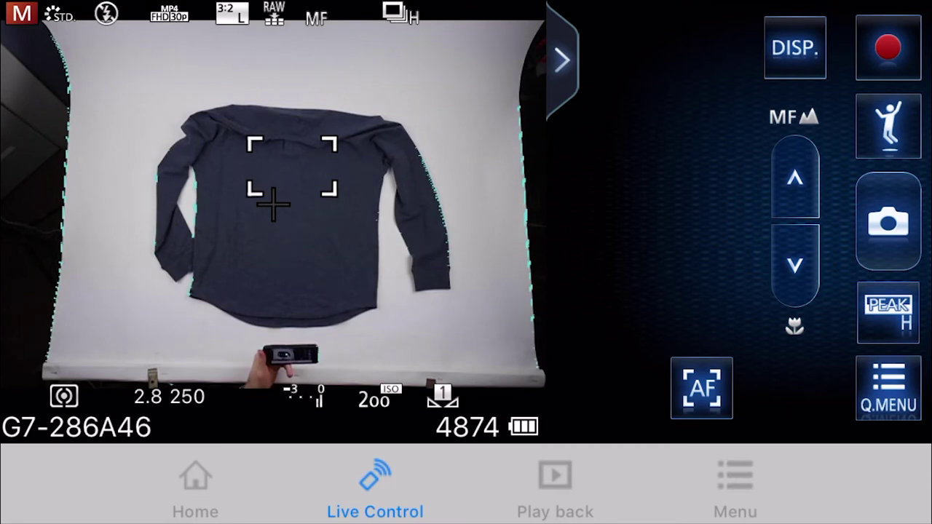
- Check the F/SS dials for aperture 2.5 and shutter speed 250, then close them
left_click(561, 60)
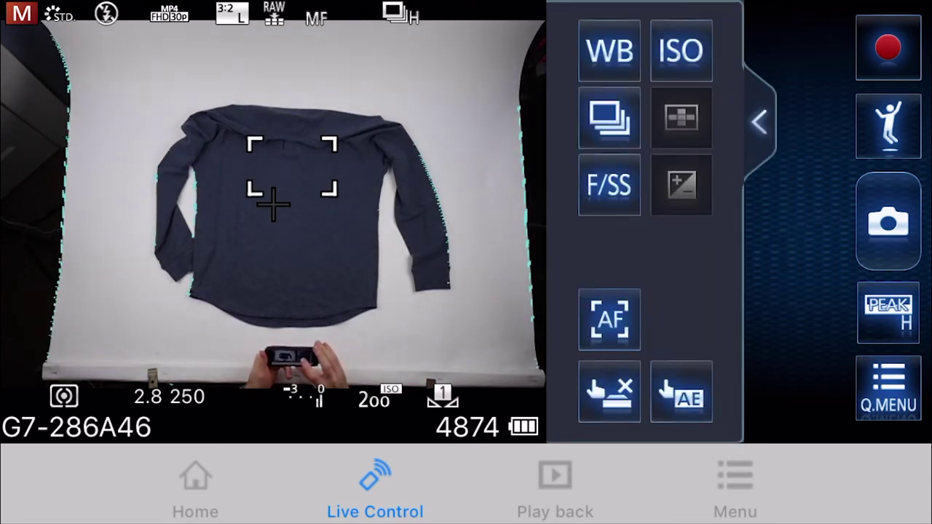
left_click(608, 185)
left_click(593, 38)
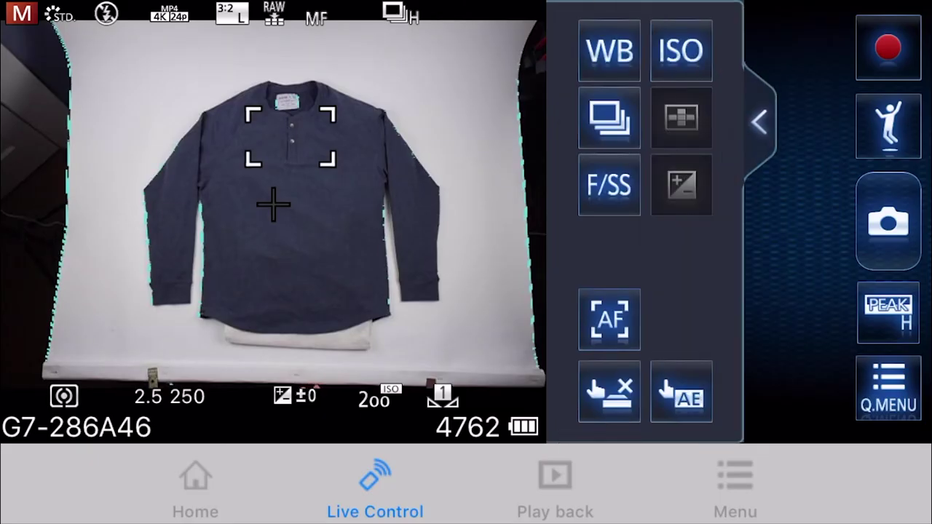
- Place the focus area on the henley's collar in the live view
left_click(290, 147)
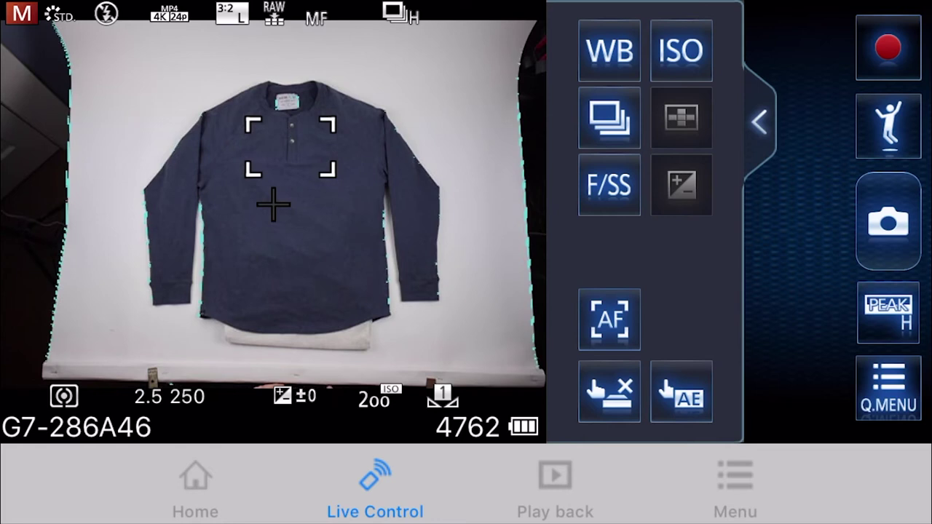
- Focus on the collar, roll the aperture to f/2.0, and bring up Q.MENU
left_click(609, 391)
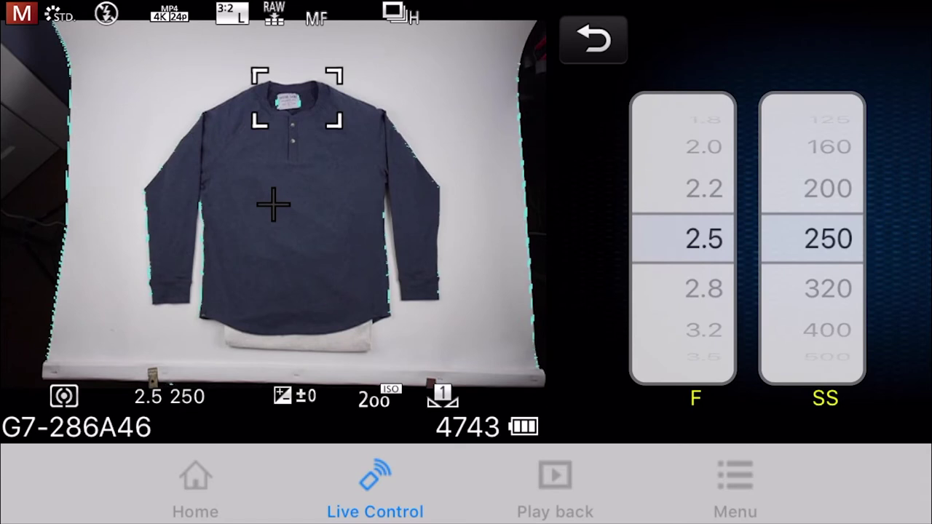
scroll(683, 238, "up", 1)
scroll(683, 238, "up", 1)
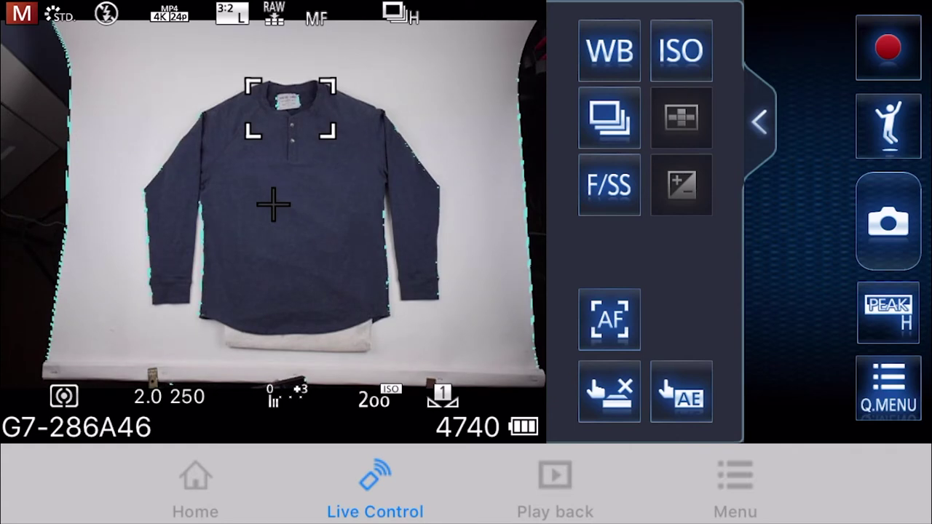
left_click(888, 388)
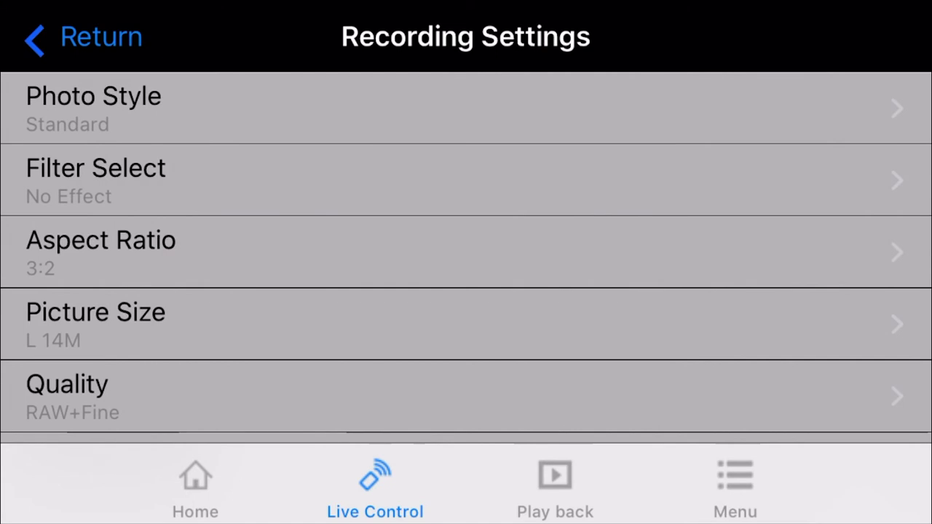
left_click(84, 37)
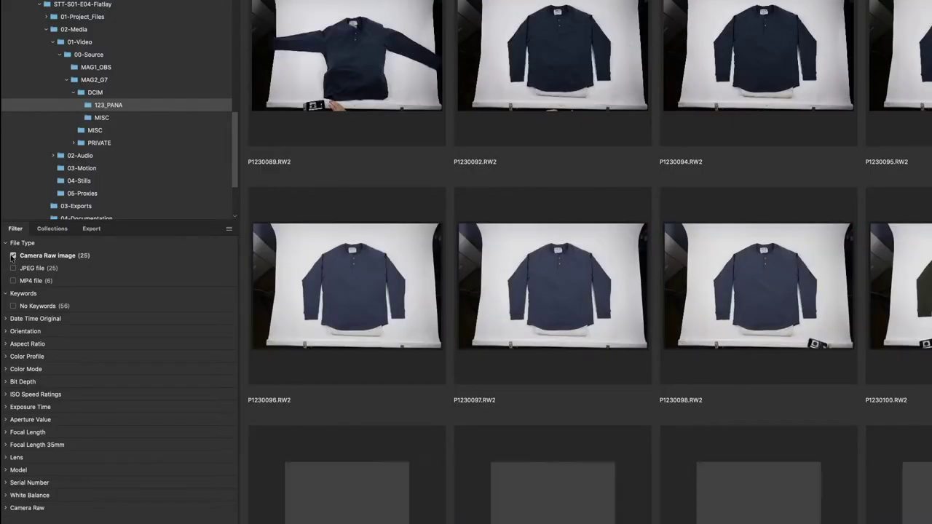
- Select the raw shot P1230098.RW2 in the 123_PANA folder
left_click(362, 73)
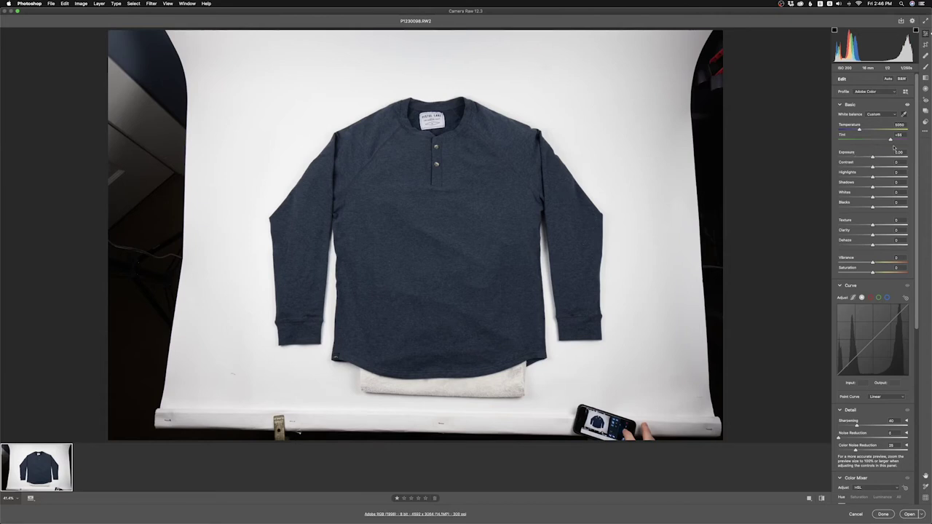
- Apply Camera Raw's Auto tone adjustments, comparing them off and on
left_click(888, 79)
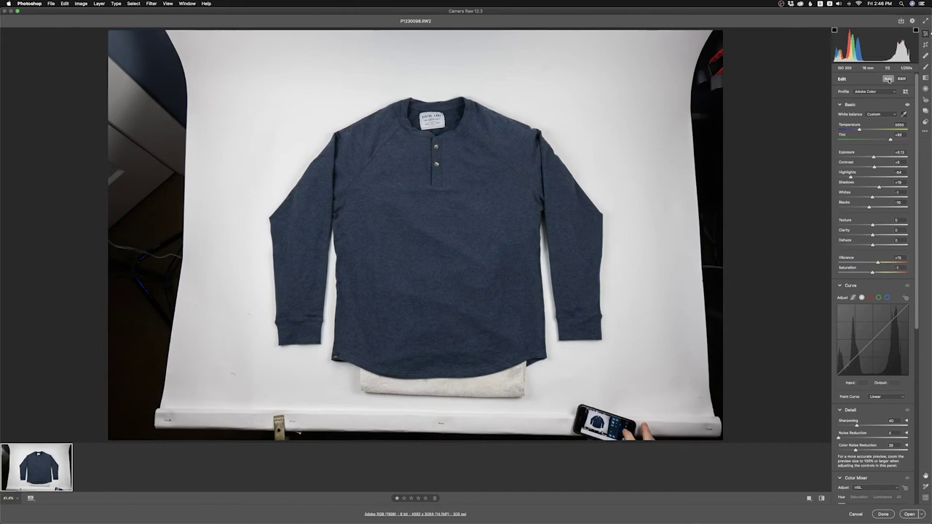
left_click(888, 79)
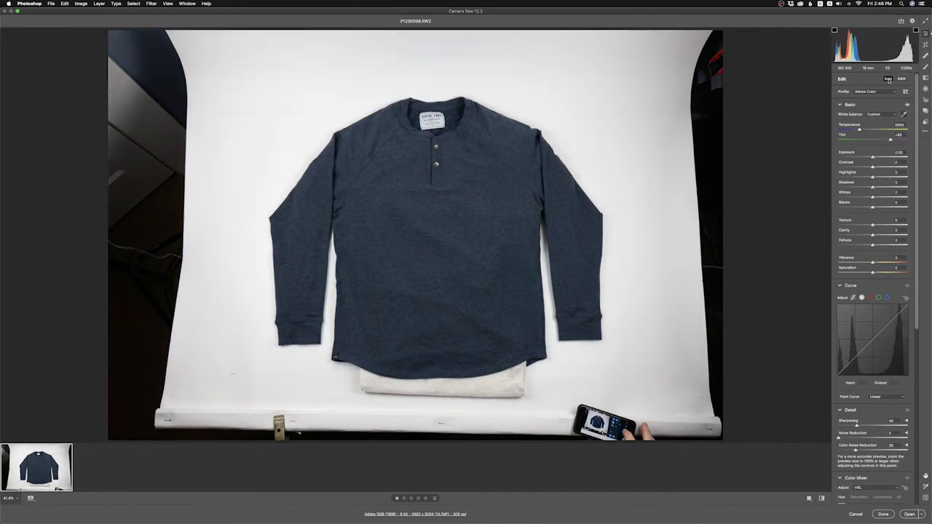
left_click(888, 79)
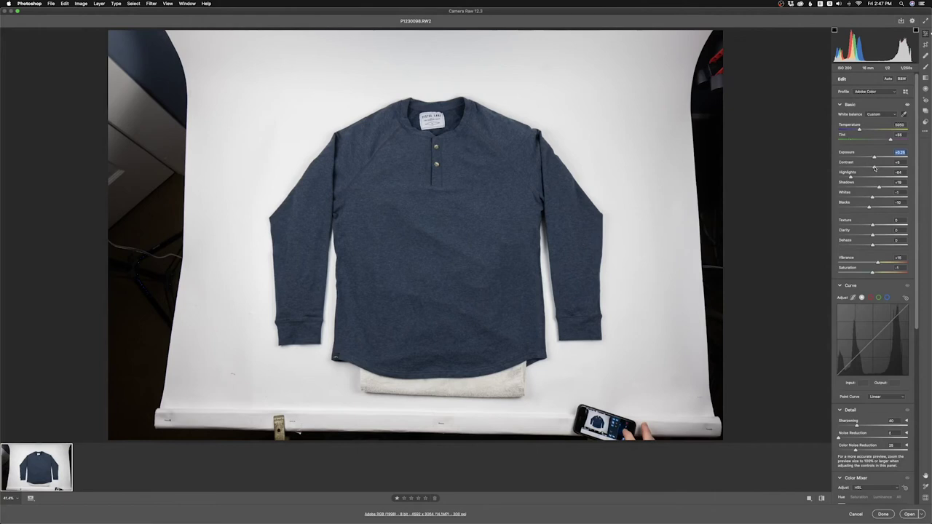
- Raise Sharpening, set Vibrance to +15, and open the photo in Photoshop
key("Tab")
scroll(874, 328, "down", 1)
left_click_drag(858, 417, 875, 417)
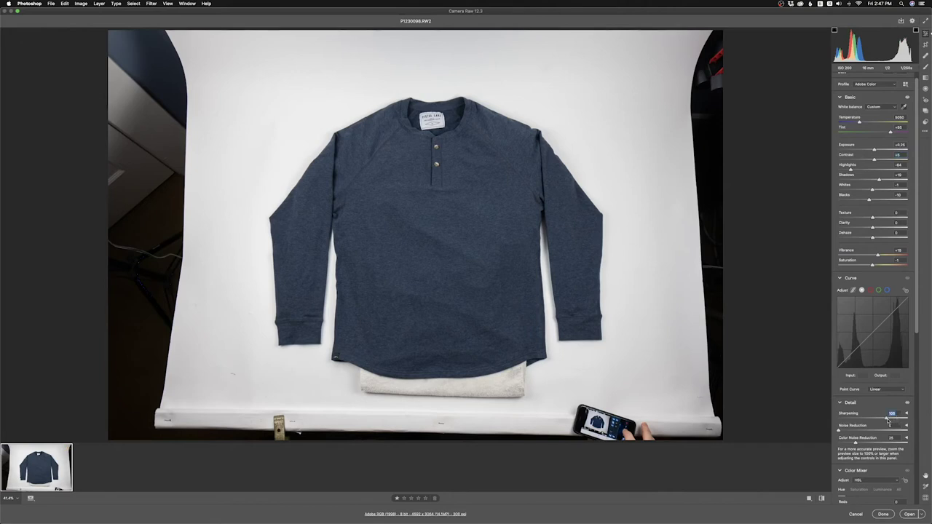
scroll(873, 350, "down", 5)
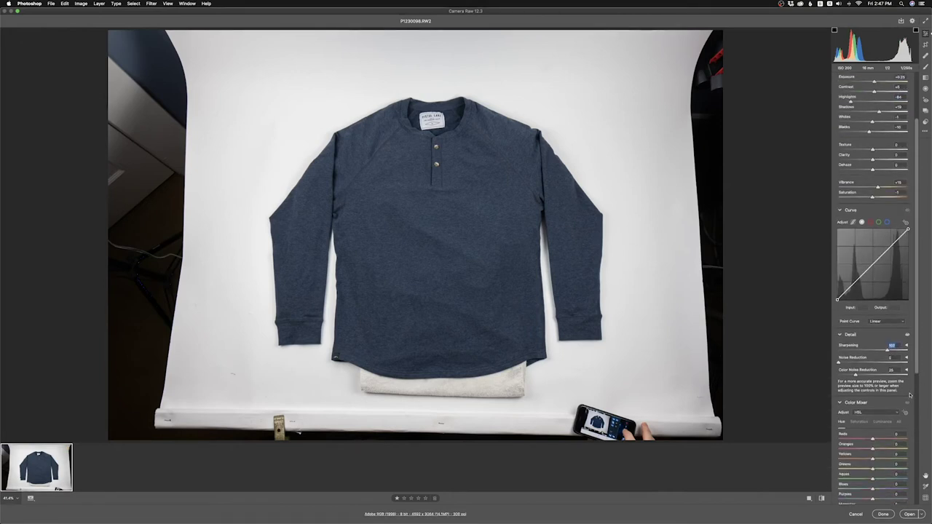
key("super+z")
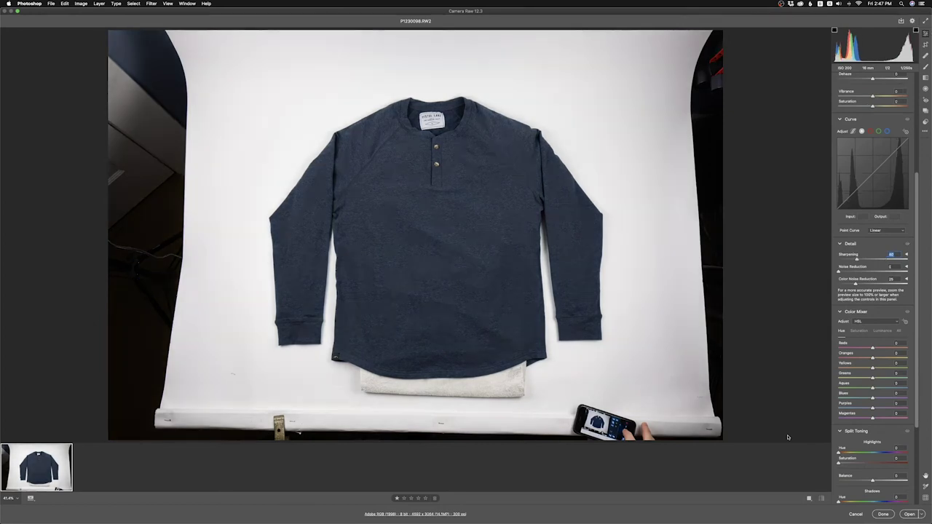
left_click(908, 514)
- Save the photo as P1230098-v2.psd in the 01-Project_Files/02-Photoshop folder
key("super+shift+s")
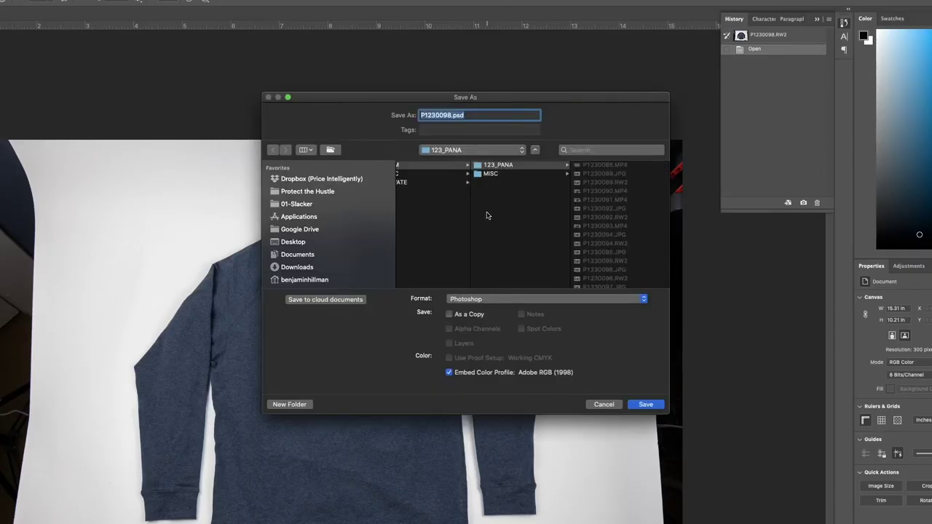
left_click(440, 164)
left_click(502, 173)
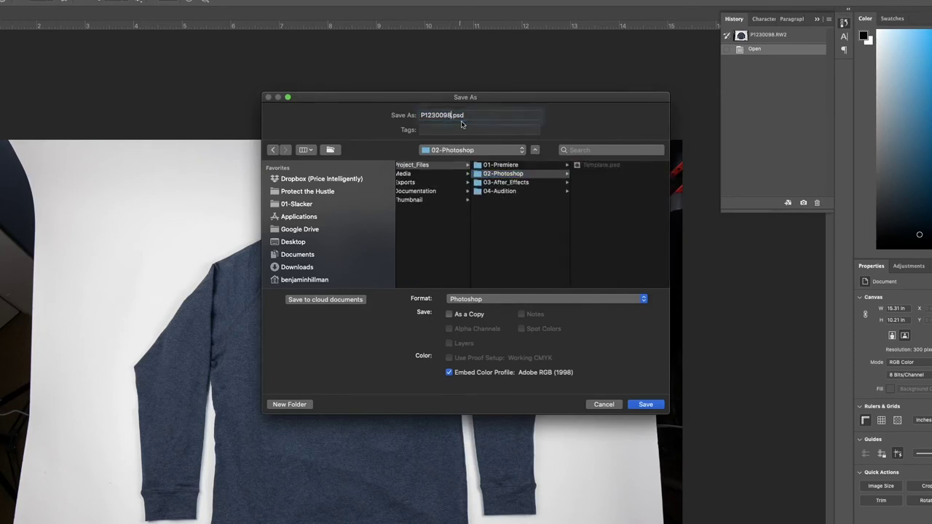
key("Return")
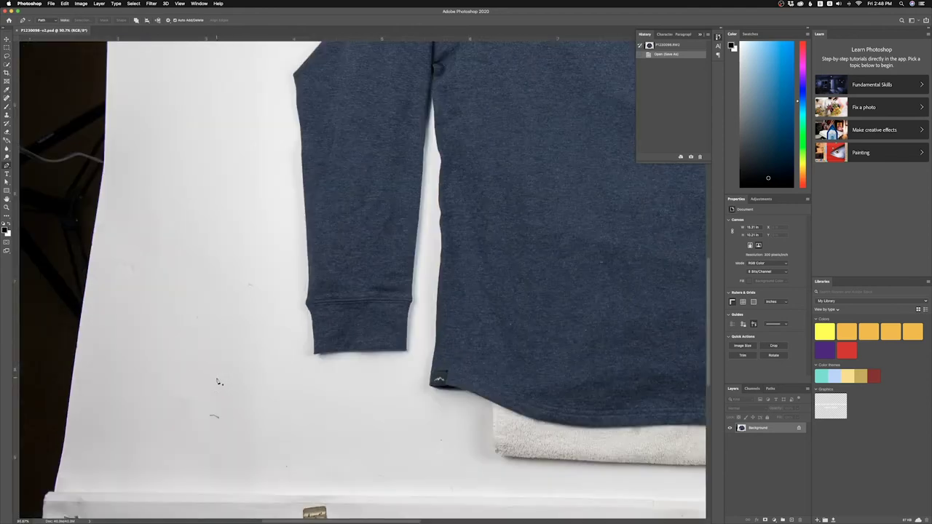
scroll(222, 380, "up", 2)
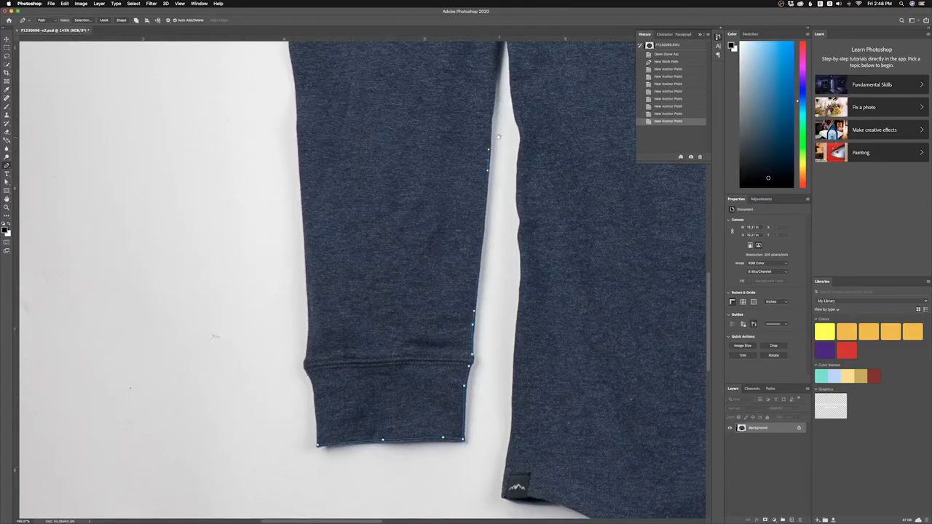
- Begin the shirt's pen path with anchors along the sleeve edge and hem corner
left_click(452, 197)
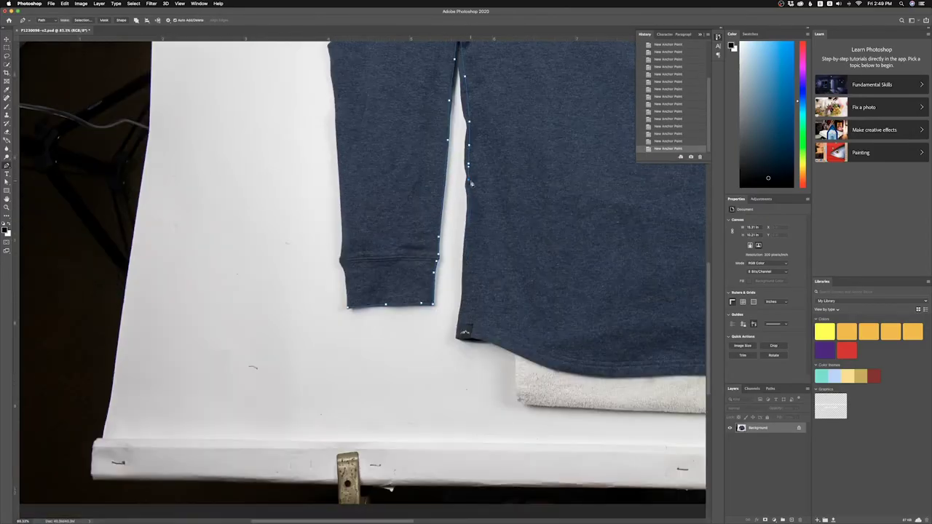
left_click_drag(458, 337, 508, 331)
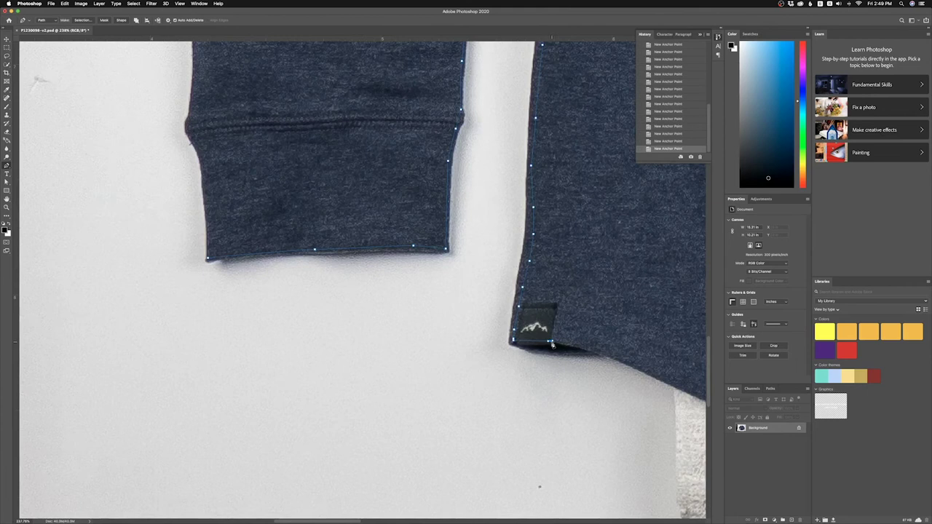
scroll(507, 332, "right", 10)
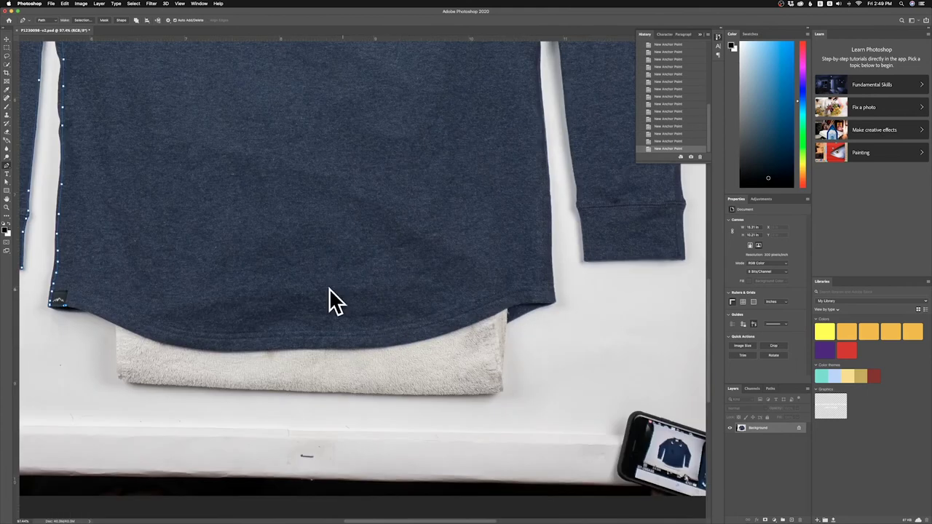
scroll(329, 301, "left", 5)
scroll(500, 357, "up", 5)
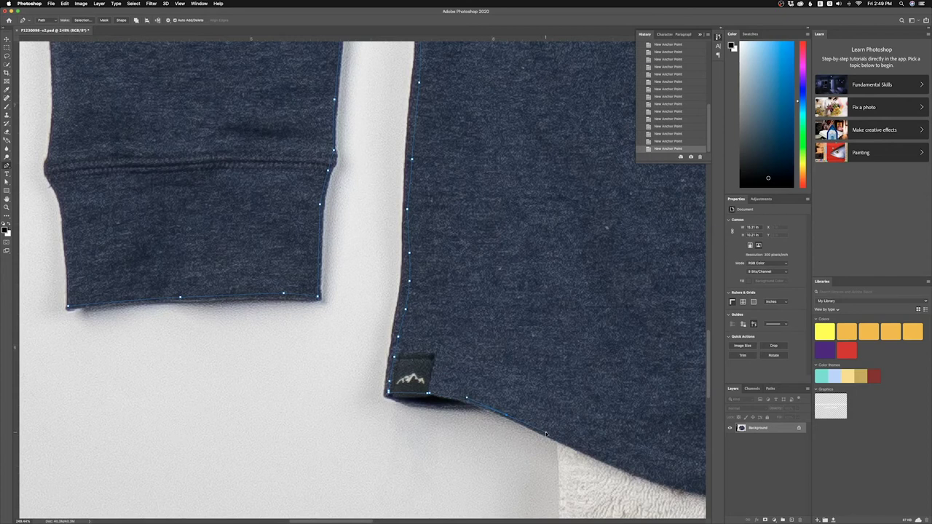
scroll(546, 435, "right", 5)
scroll(545, 435, "down", 3)
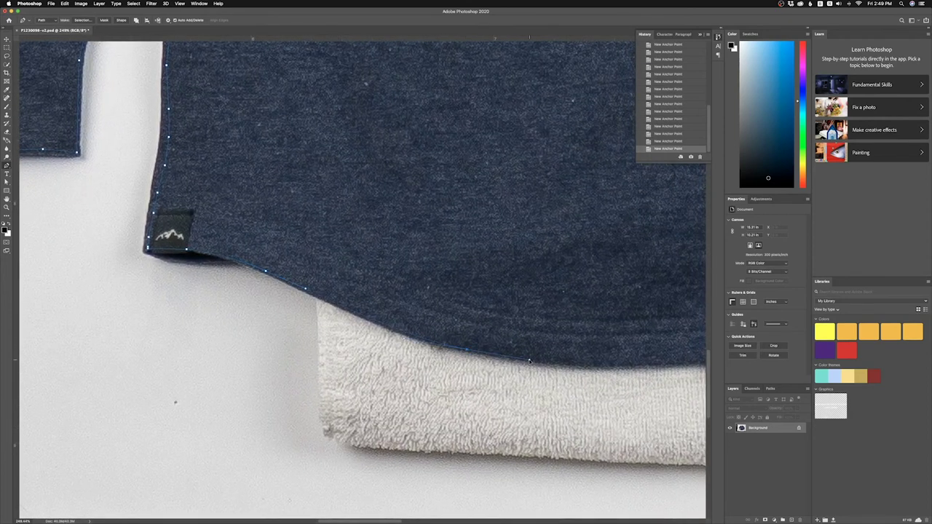
scroll(572, 357, "down", 5)
scroll(543, 248, "up", 3)
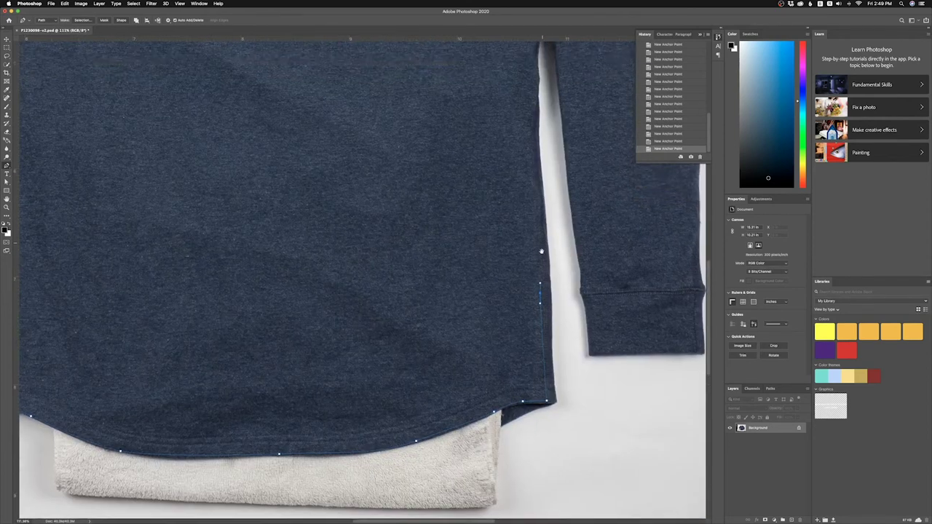
- Add anchors up the shirt's right side and close the path at its start
left_click(516, 257)
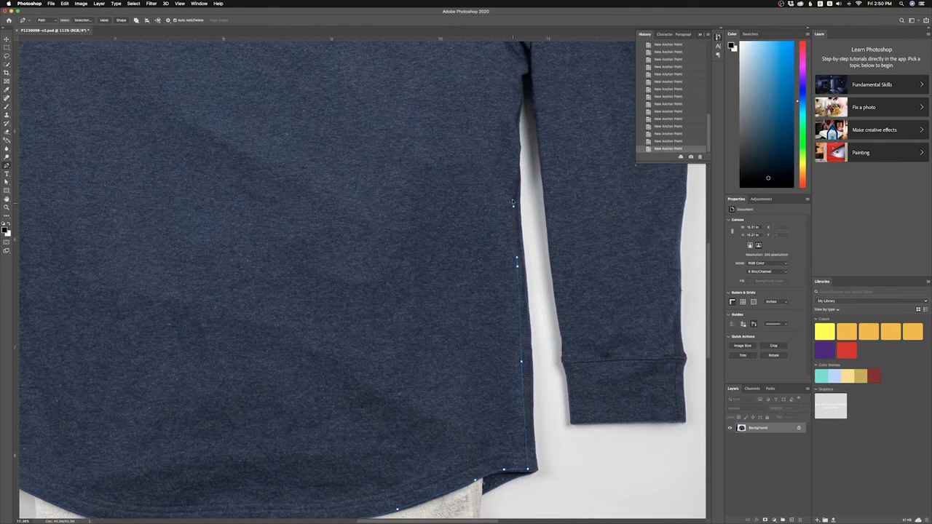
scroll(511, 195, "up", 5)
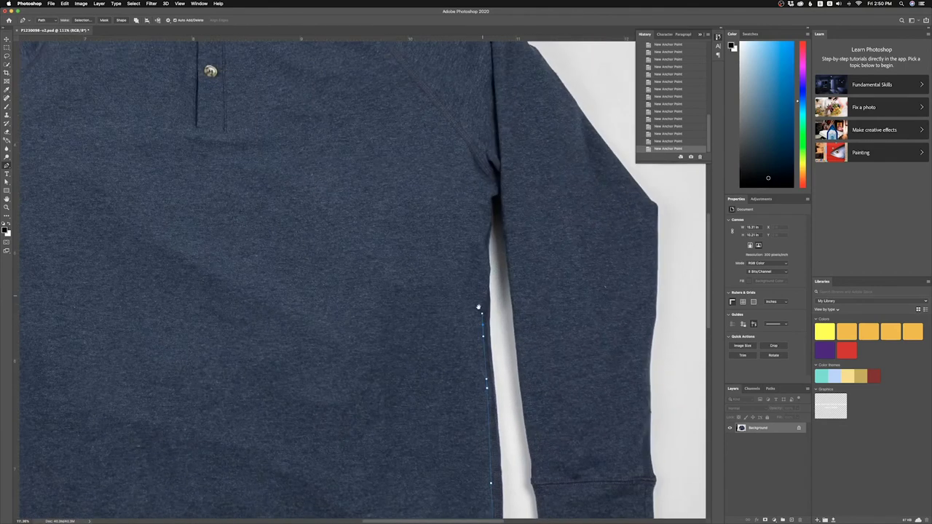
left_click(477, 241)
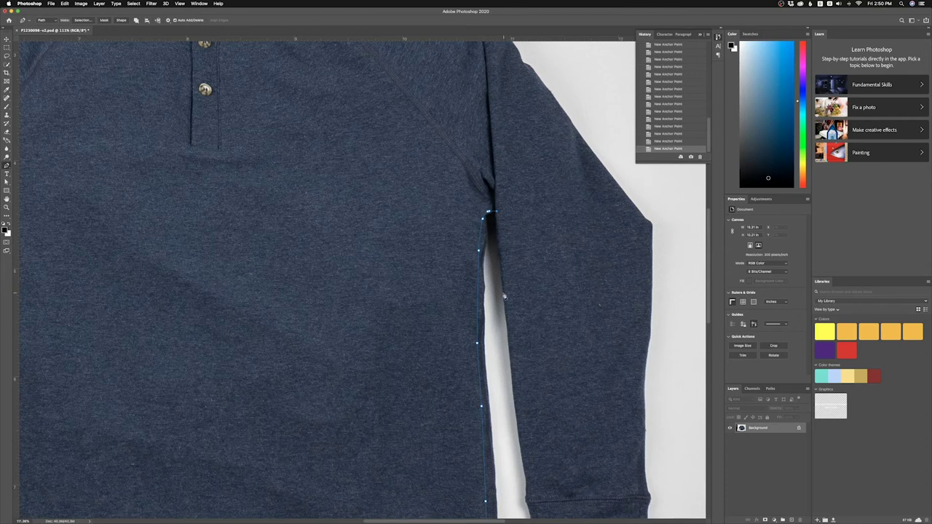
scroll(504, 296, "down", 3)
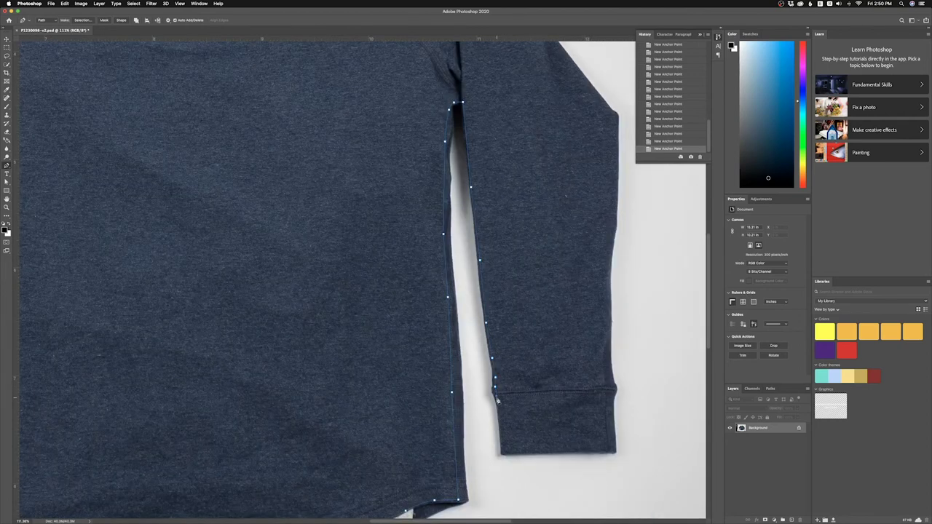
scroll(500, 420, "up", 10)
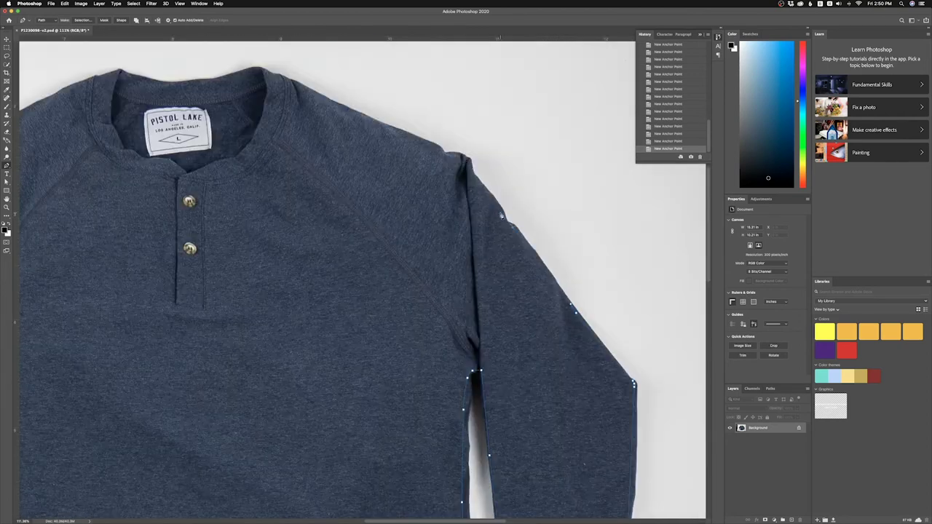
scroll(500, 420, "left", 10)
scroll(481, 288, "down", 10)
left_click(479, 281)
key("super+0")
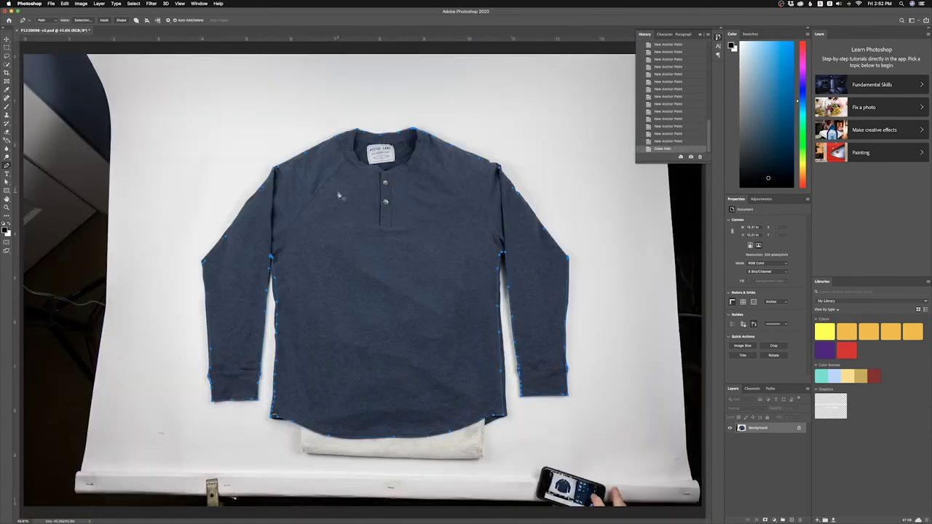
- Turn the shirt path into a selection, copy it to Layer 1, and hide the Background
right_click(358, 227)
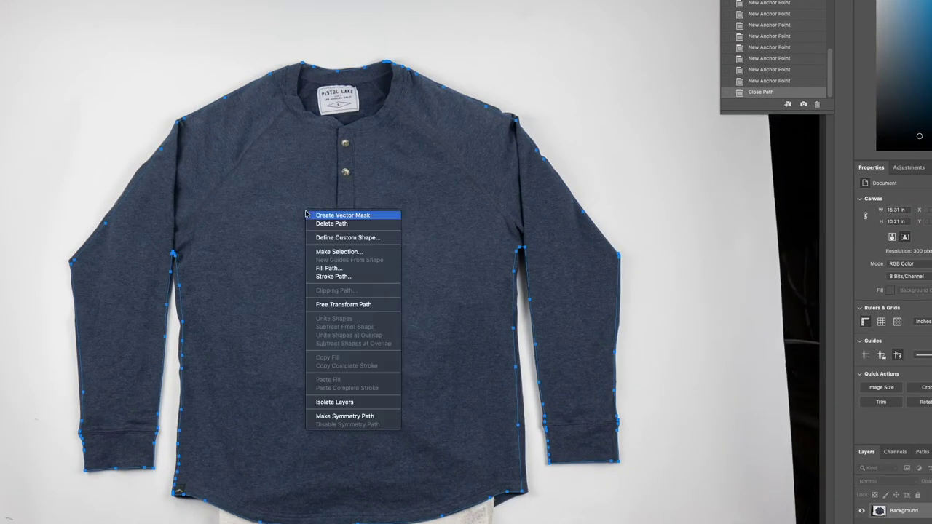
left_click(357, 251)
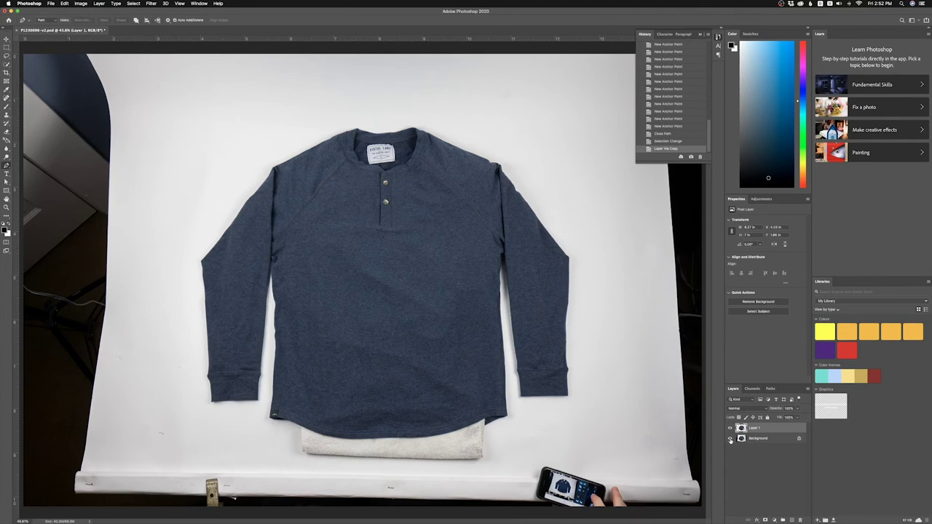
left_click(730, 438)
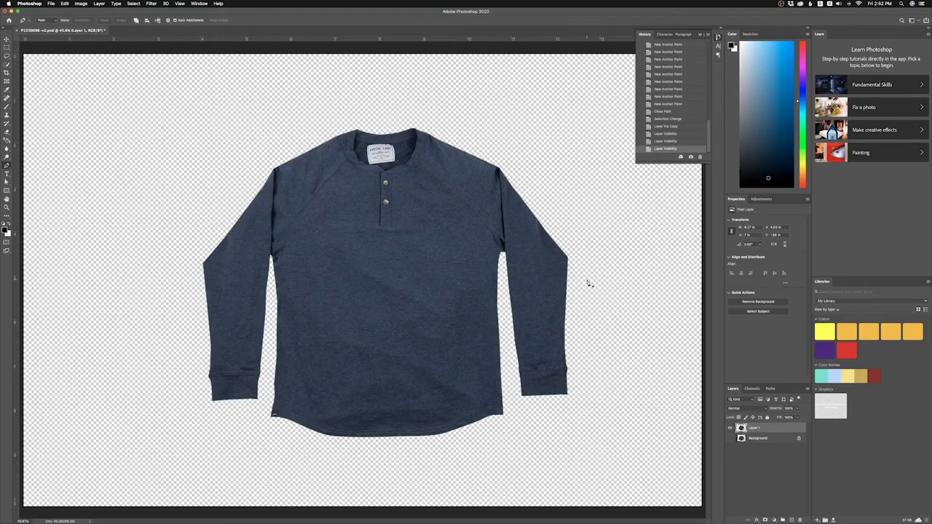
- Inspect the isolated henley on transparency and select the Spot Healing Brush (J)
scroll(198, 263, "up", 4)
scroll(238, 305, "down", 4)
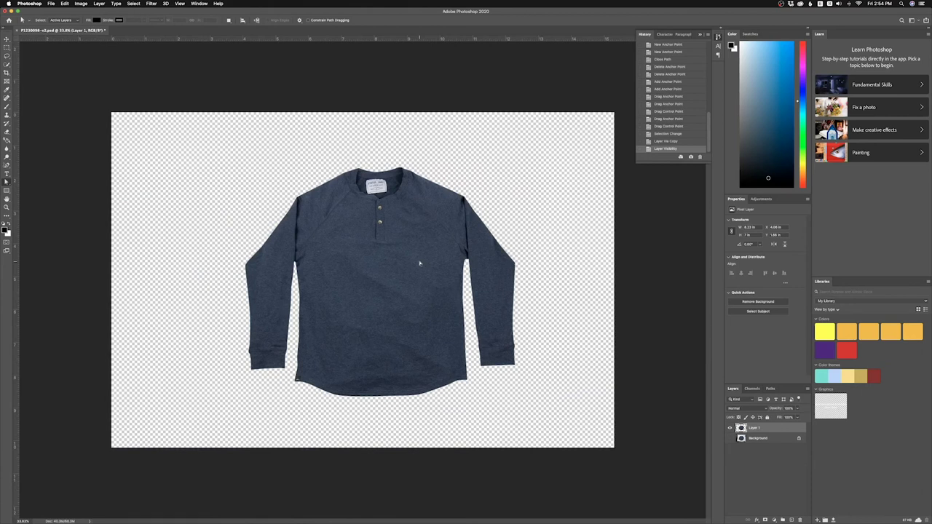
key("j")
scroll(372, 270, "up", 5)
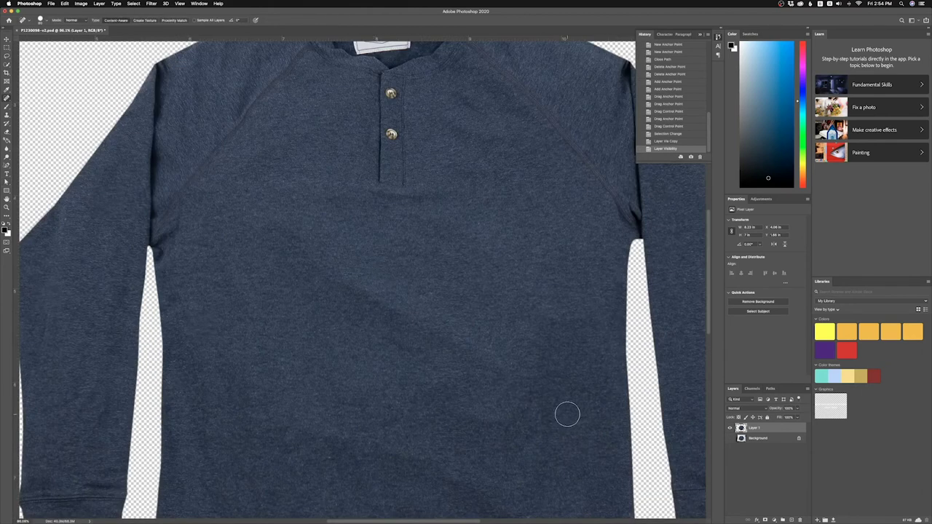
- Shrink the Spot Healing Brush and heal the light speck on the sleeve
scroll(567, 414, "up", 5)
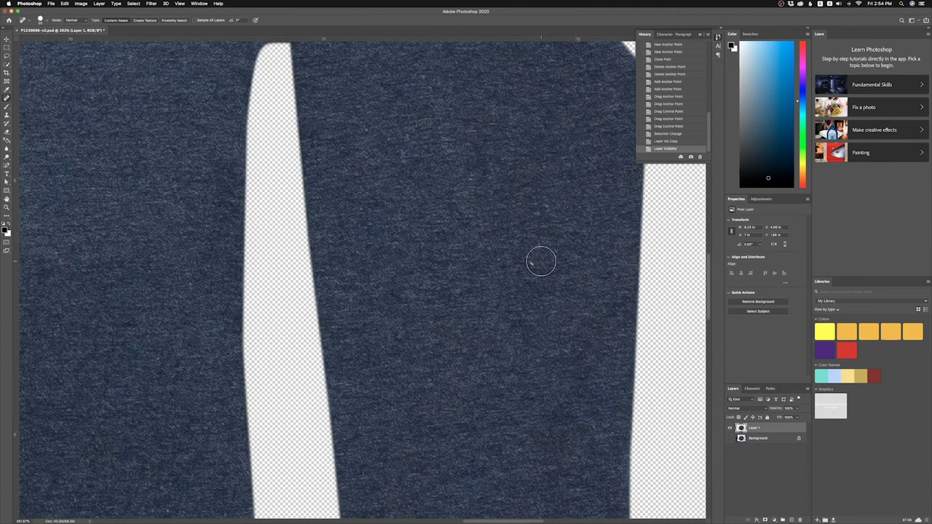
key("bracketleft")
key("bracketleft")
key("bracketleft")
left_click(530, 264)
left_click_drag(515, 254, 435, 352)
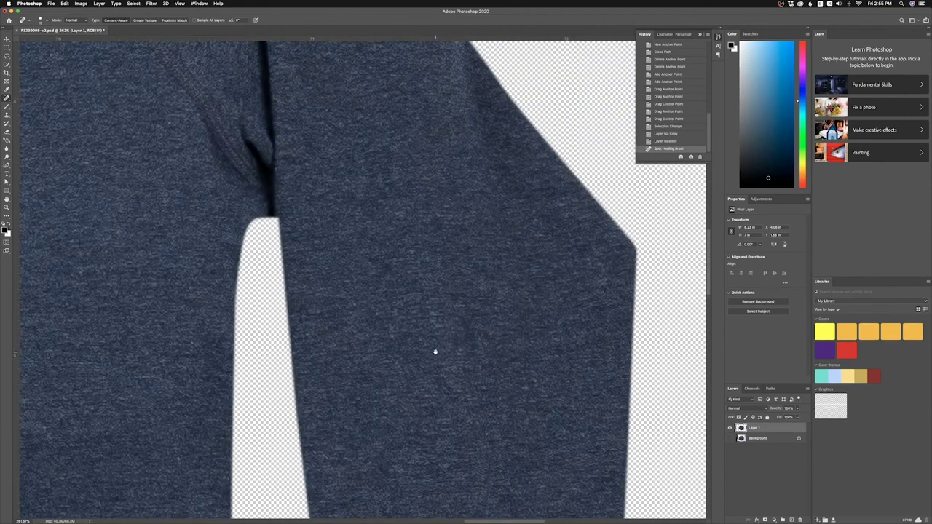
scroll(366, 230, "down", 3)
scroll(557, 466, "up", 5)
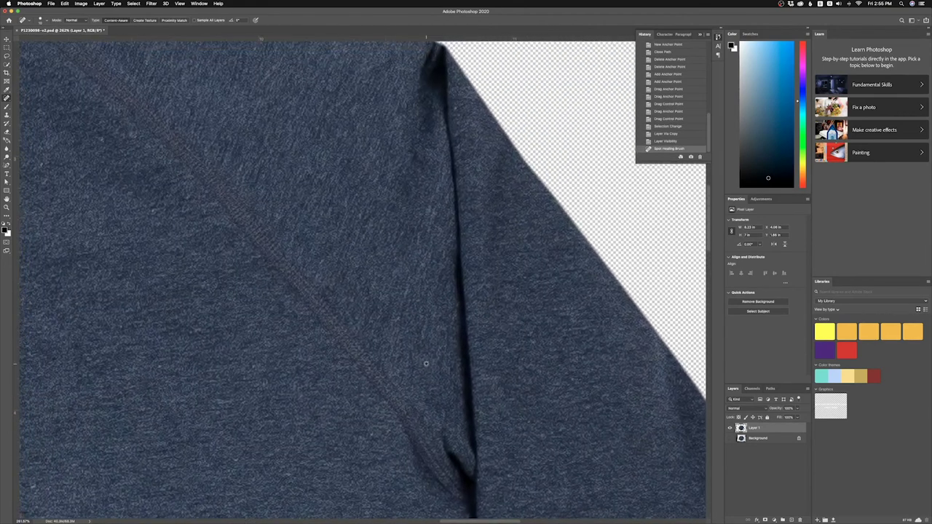
scroll(274, 302, "down", 3)
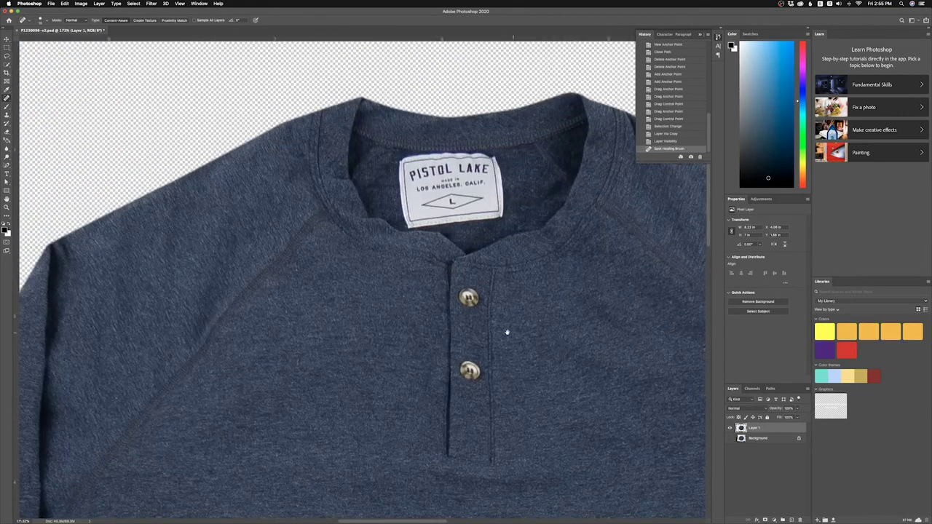
scroll(347, 349, "up", 3)
scroll(389, 294, "left", 3)
scroll(430, 264, "down", 5)
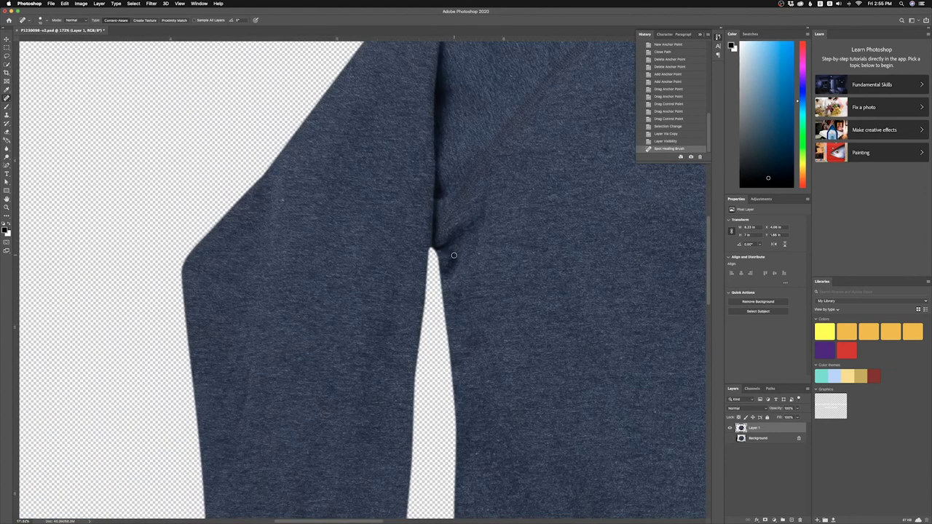
- Heal the specks near the armpit, along the sleeve and at the hem
left_click(455, 252)
left_click(479, 253)
scroll(490, 374, "down", 5)
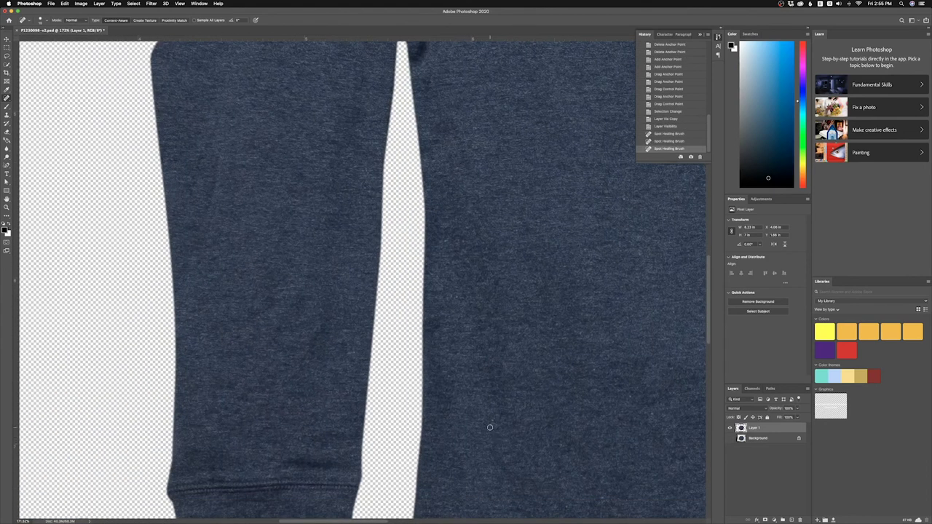
left_click(493, 420)
left_click_drag(561, 447, 329, 173)
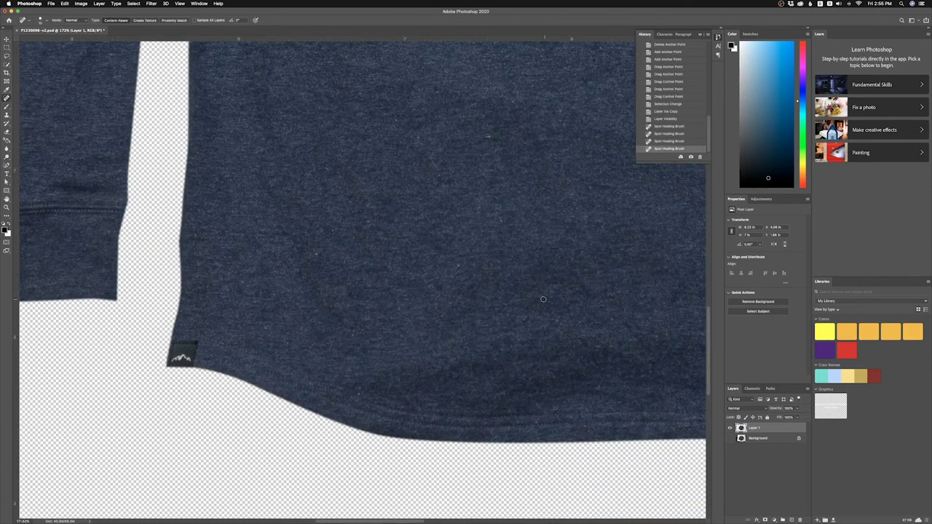
left_click(503, 393)
scroll(291, 364, "right", 10)
left_click_drag(364, 327, 318, 357)
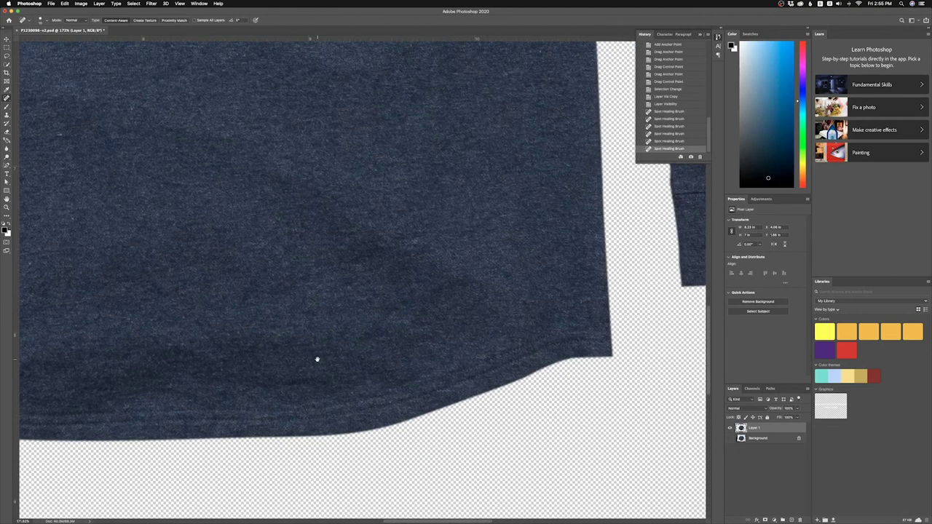
key("super+0")
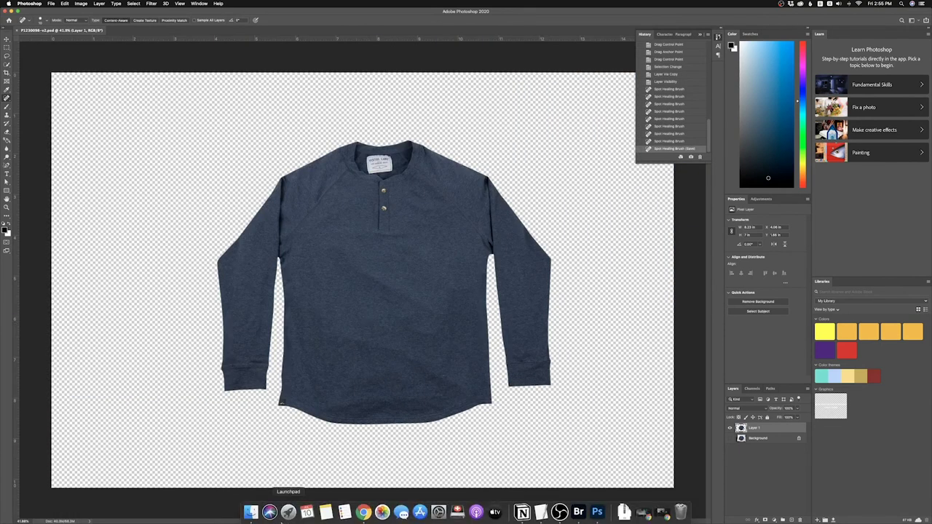
- Open Template.psd from the 02-Photoshop folder in Finder into Photoshop
left_click(251, 508)
scroll(244, 185, "left", 5)
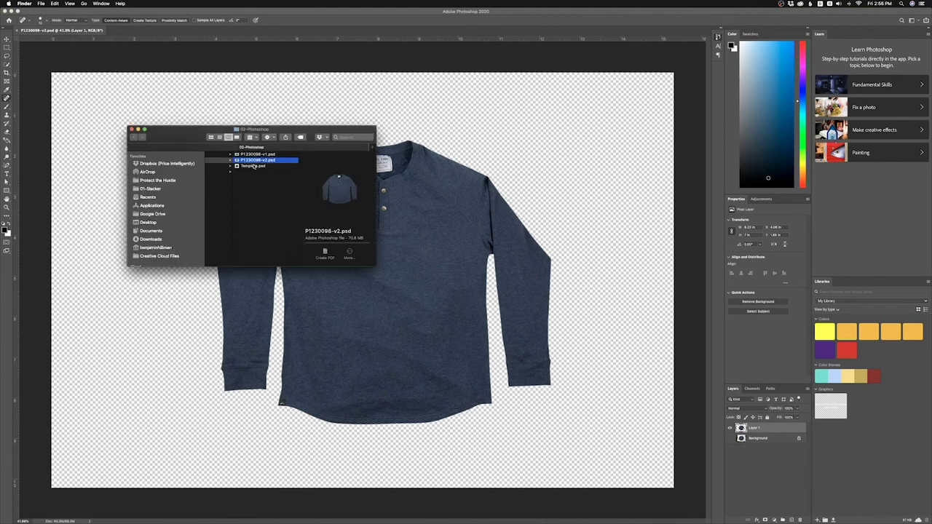
key("Down")
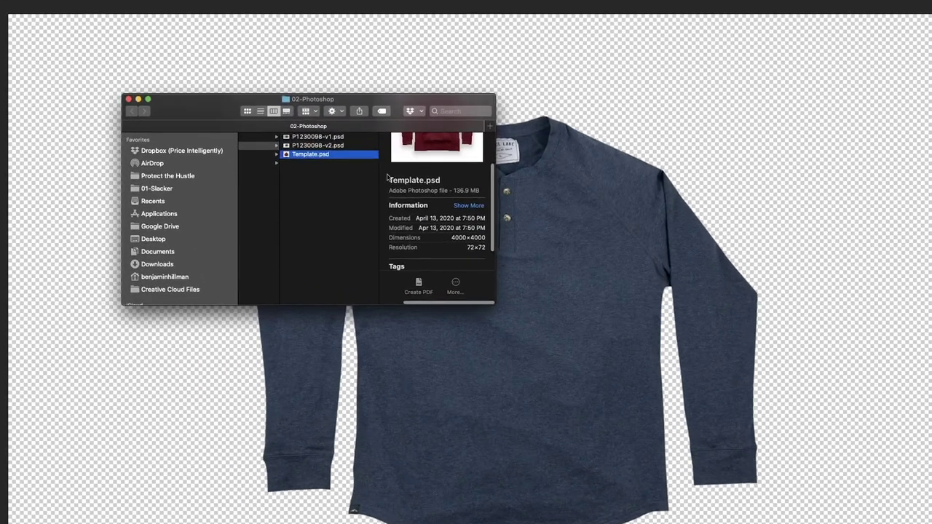
double_click(305, 154)
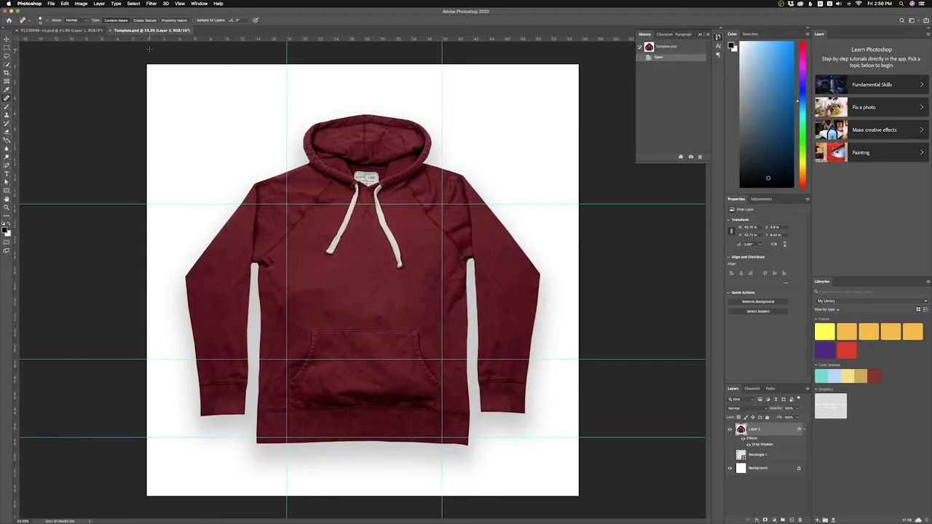
left_click(52, 3)
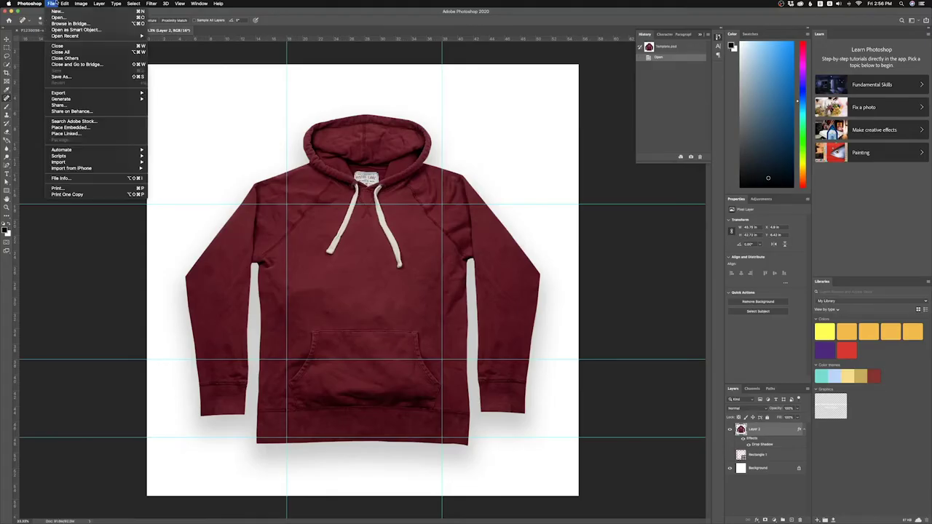
left_click(57, 12)
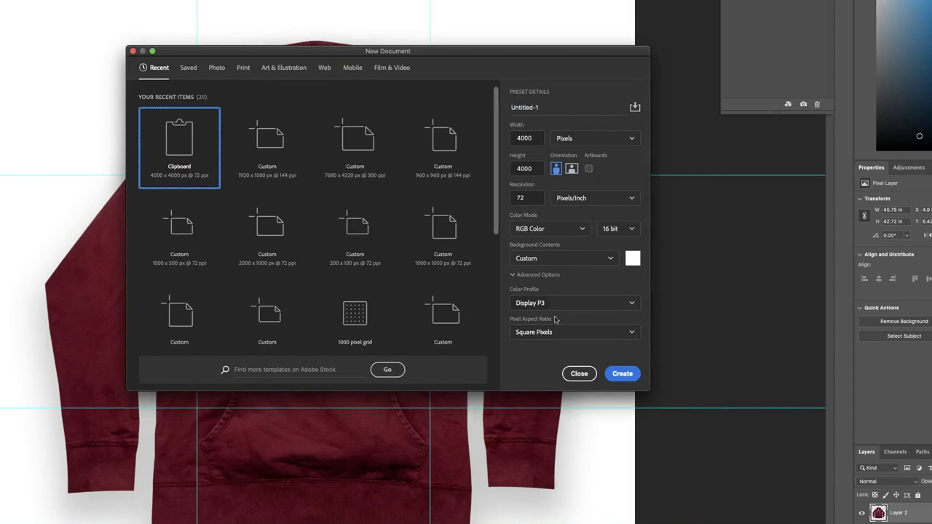
left_click(557, 311)
left_click(568, 420)
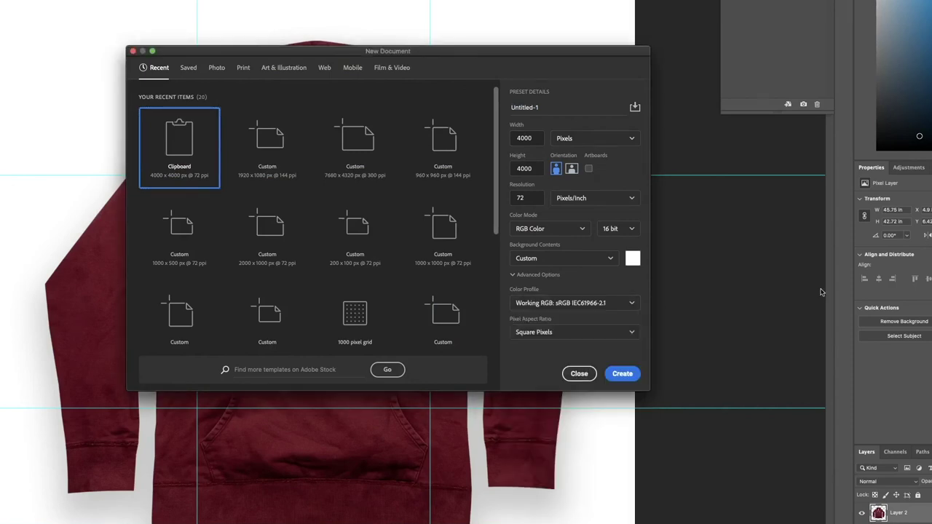
key("Escape")
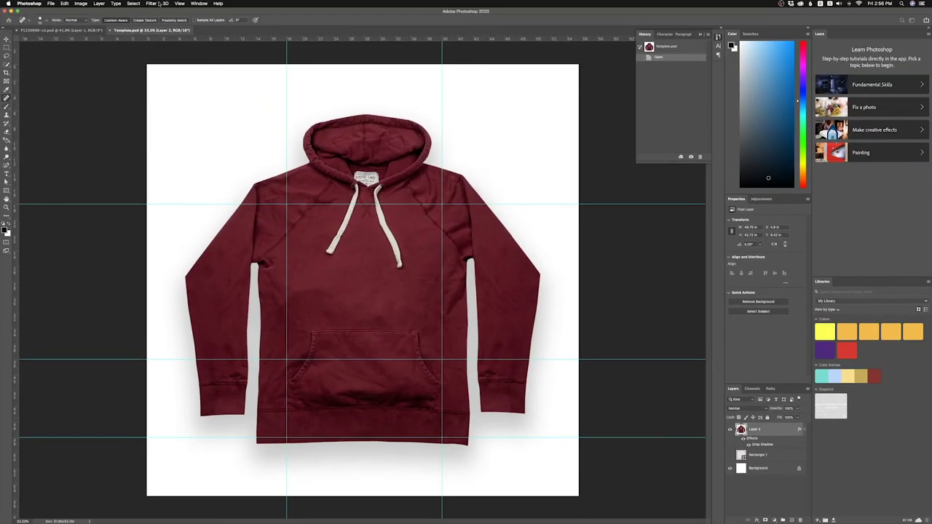
- Save the template as P1230098-v3.psd, based on the v2 file name
key("super+shift+s")
left_click(444, 137)
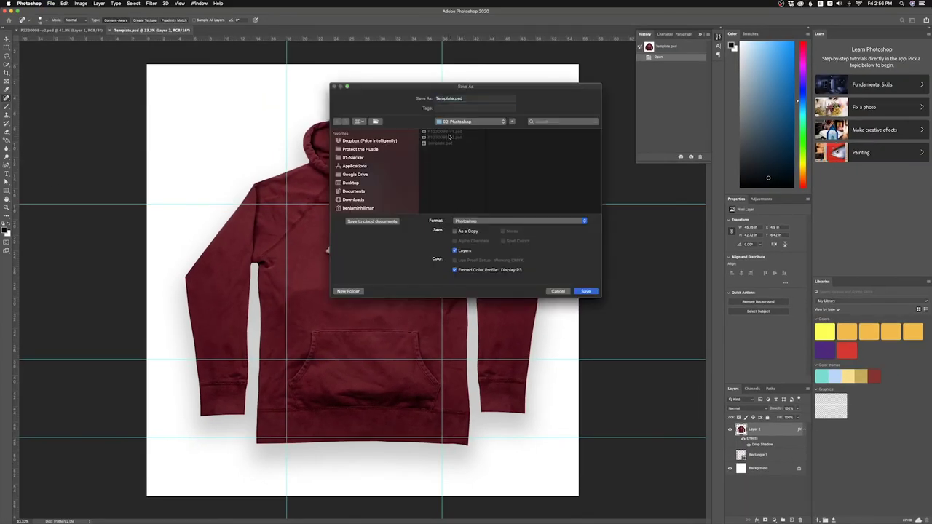
left_click(468, 99)
key("BackSpace")
type("30098-v3")
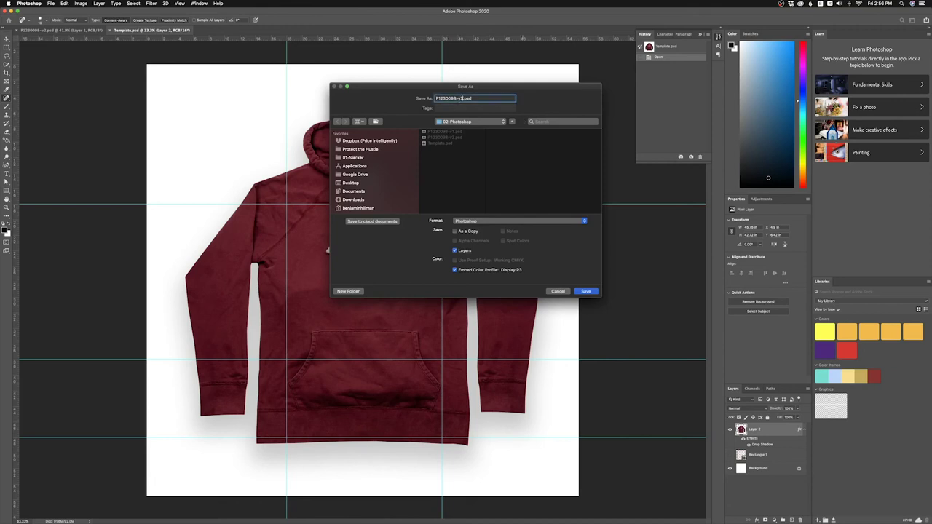
key("Return")
key("Return")
- Accept the compatibility prompt, return to the v3 template and paste the henley shirt
key("ctrl+Tab")
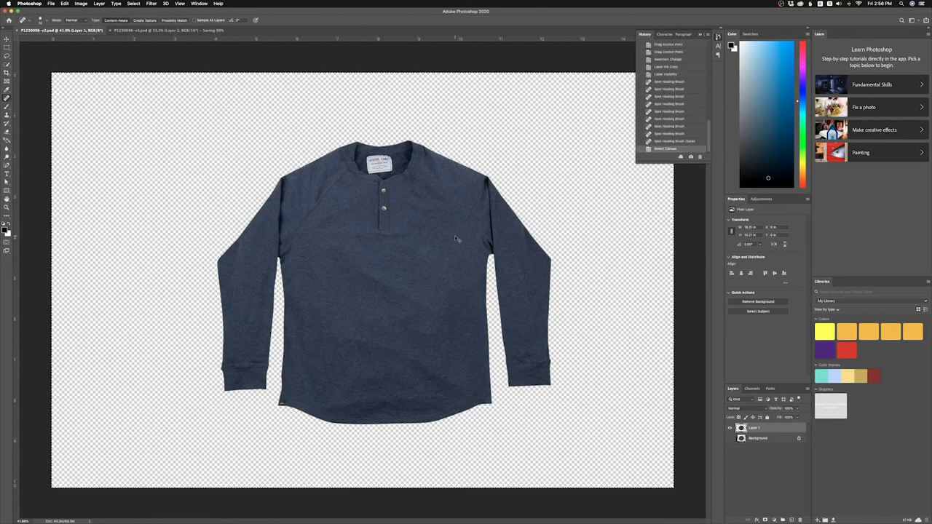
key("ctrl+Tab")
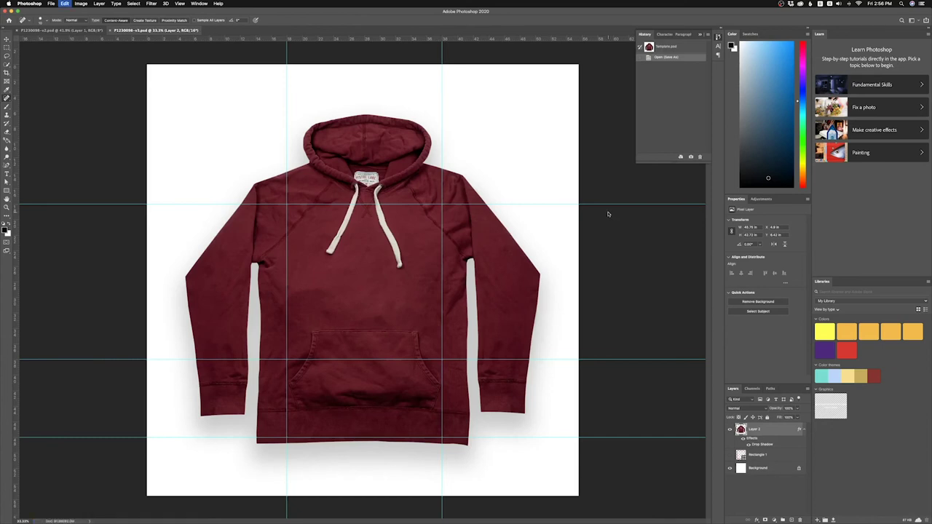
key("super+v")
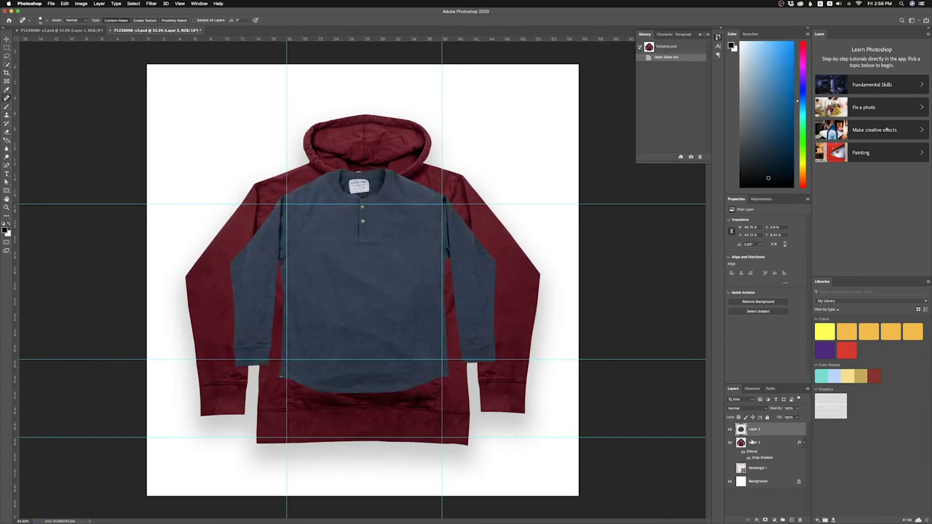
- Paste the copied drop shadow style onto the henley layer, then open the hoodie Layer 2's shadow settings
right_click(754, 443)
left_click(786, 388)
right_click(766, 430)
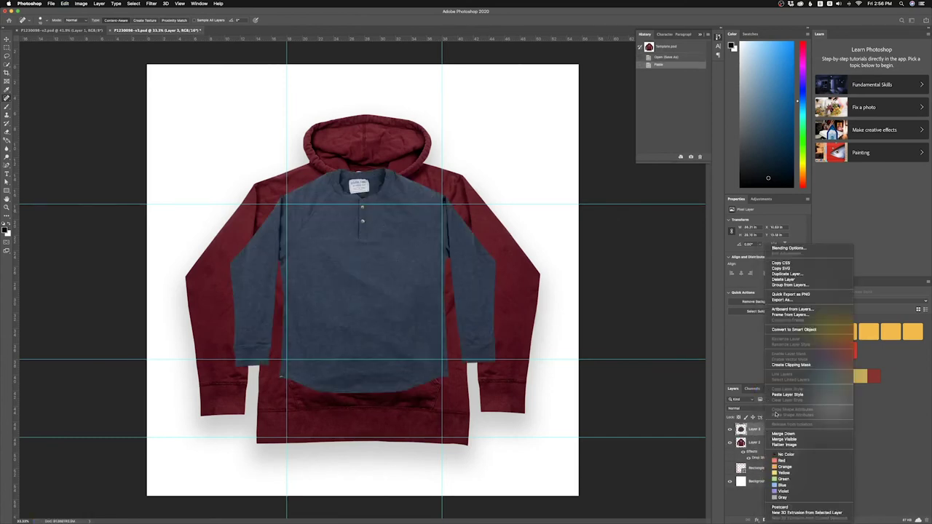
left_click(793, 395)
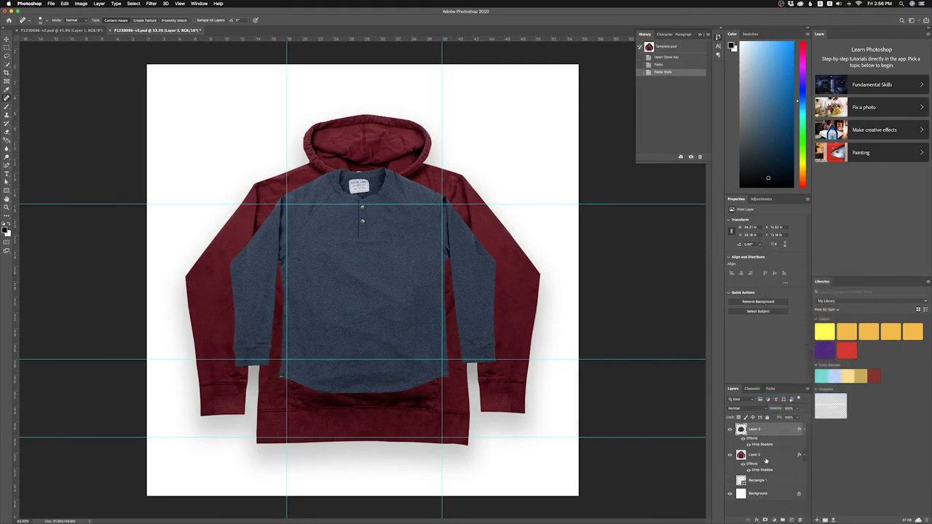
left_click(763, 457)
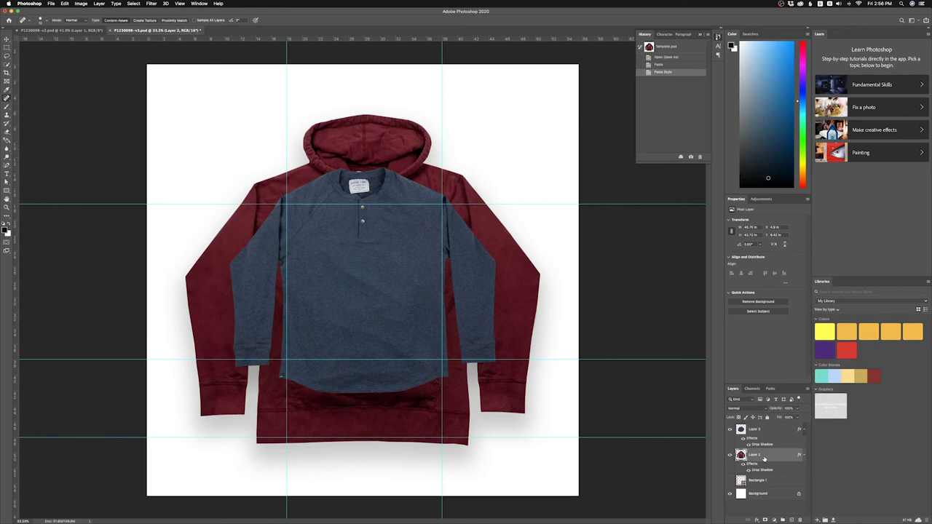
double_click(763, 457)
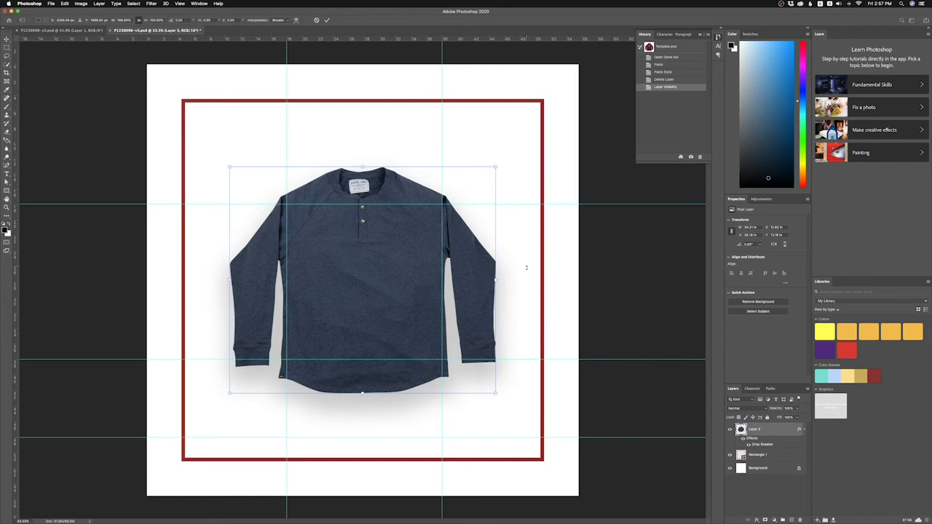
- Nudge the henley slightly higher and scale it up to fill the red square frame
mouse_move(515, 165)
left_mouse_down()
mouse_move(527, 159)
mouse_move(518, 160)
left_mouse_up()
mouse_move(348, 263)
left_mouse_down()
mouse_move(348, 277)
mouse_move(348, 263)
left_mouse_up()
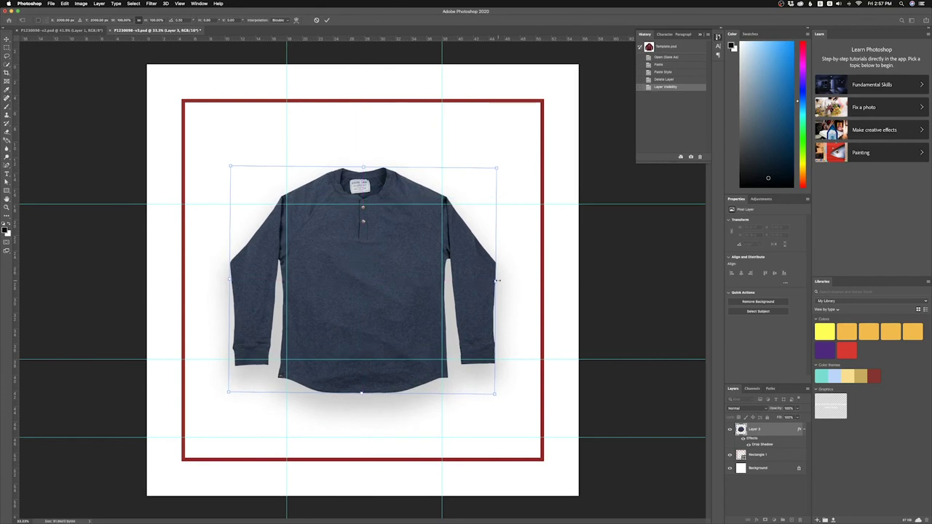
left_click_drag(496, 285, 541, 278)
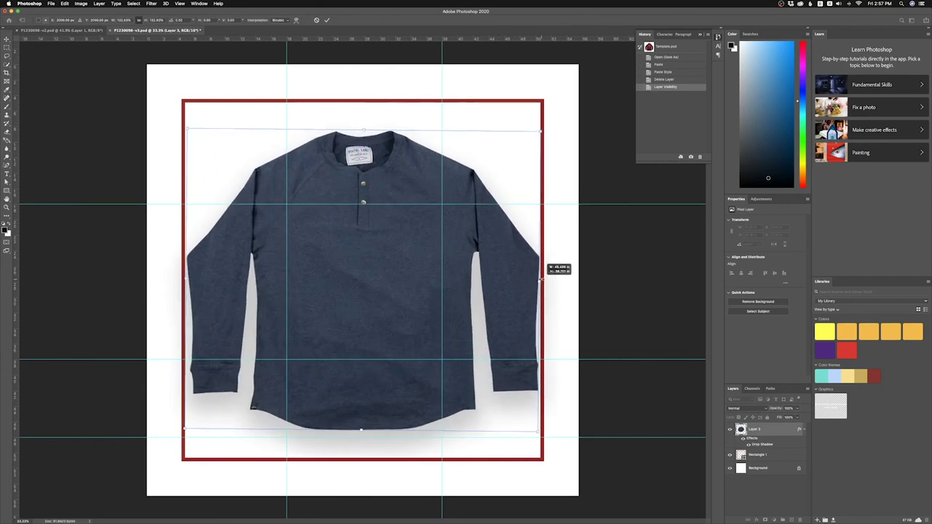
key("Return")
key("j")
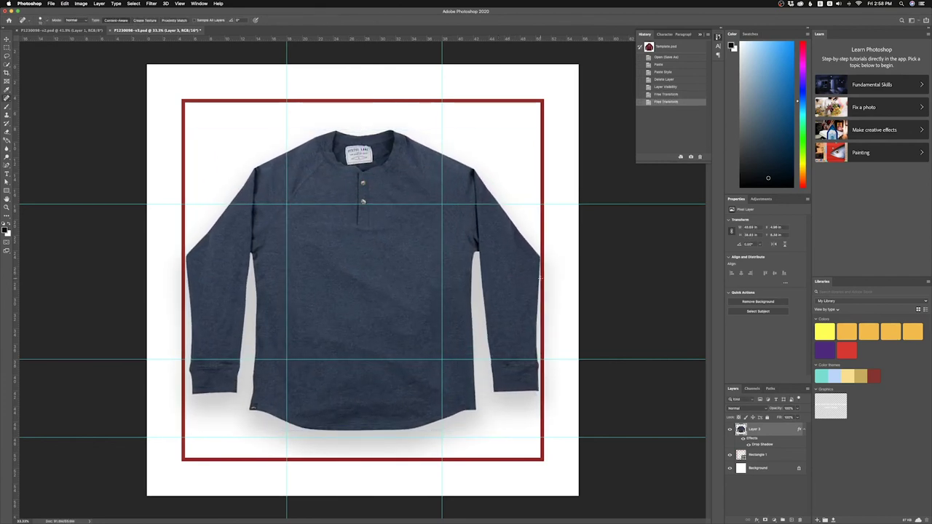
key("super+minus")
key("super+plus")
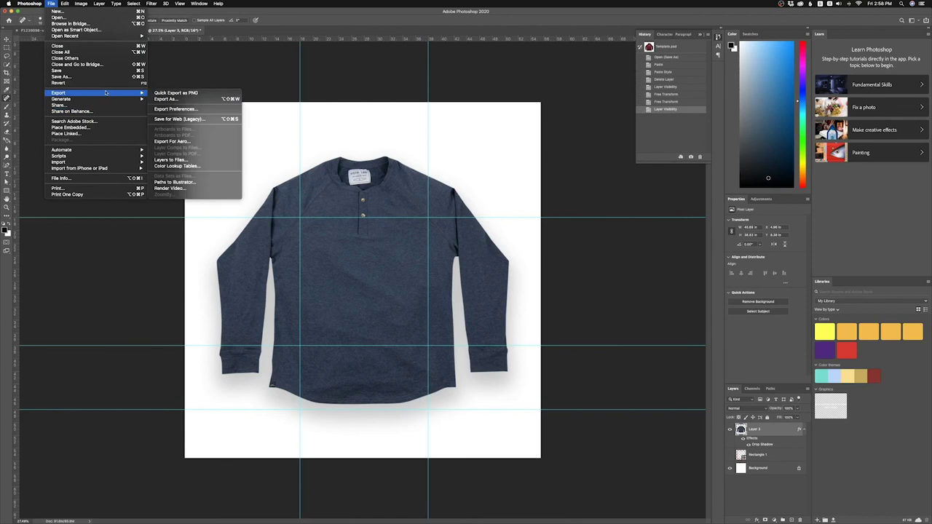
- In Export As, set the JPG width to 1080 px
left_click(184, 99)
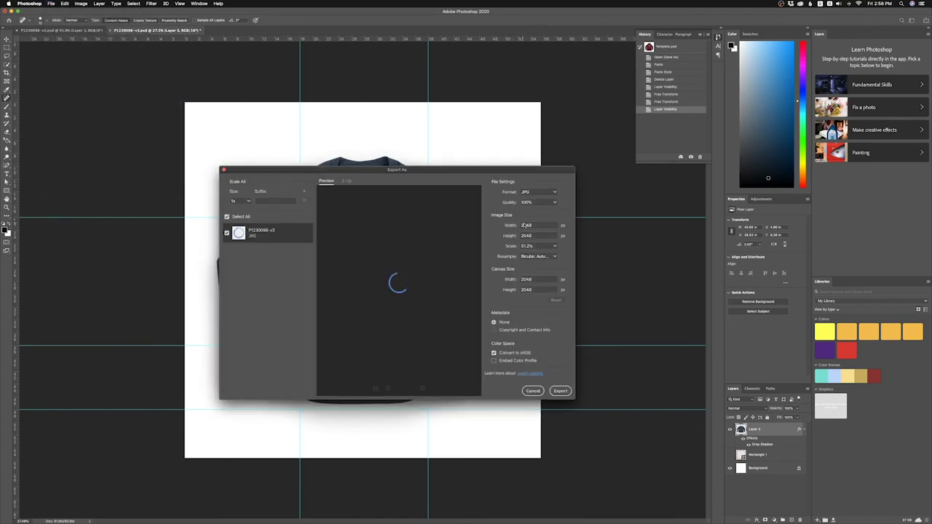
left_click(525, 225)
type("1080")
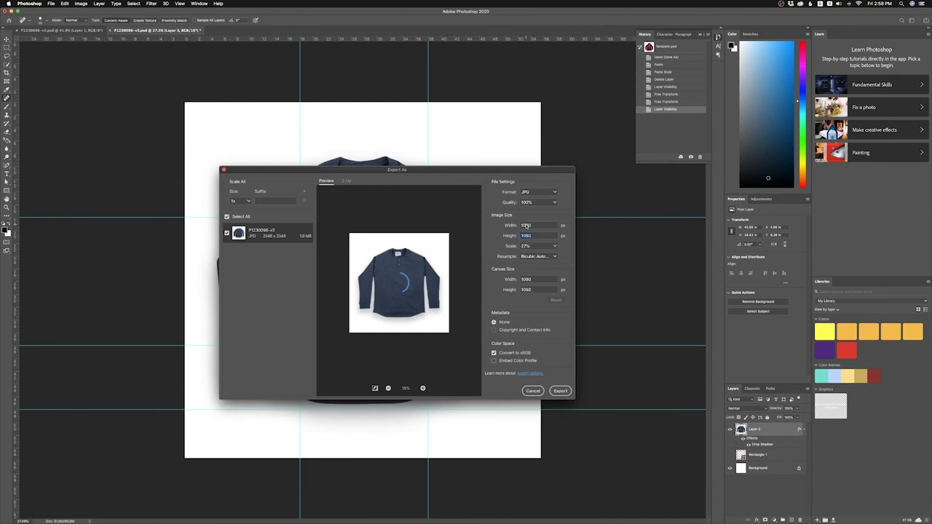
key("Tab")
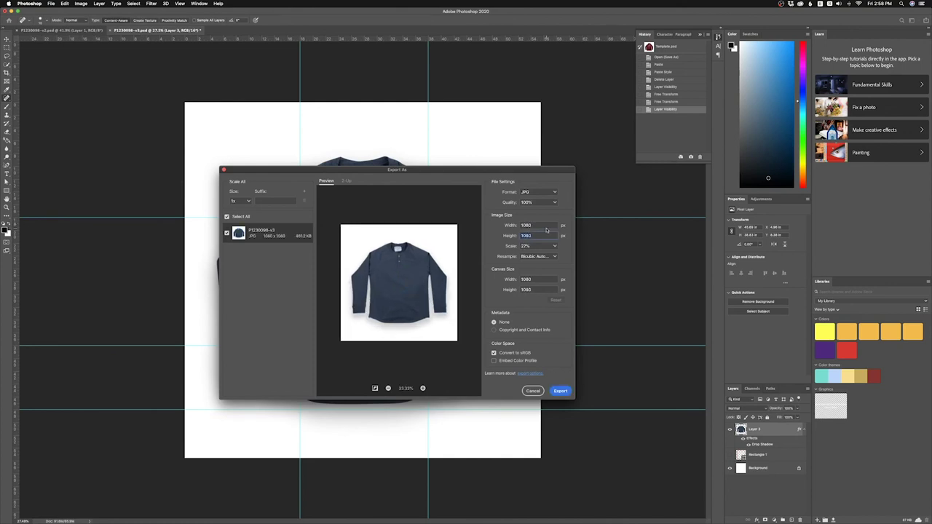